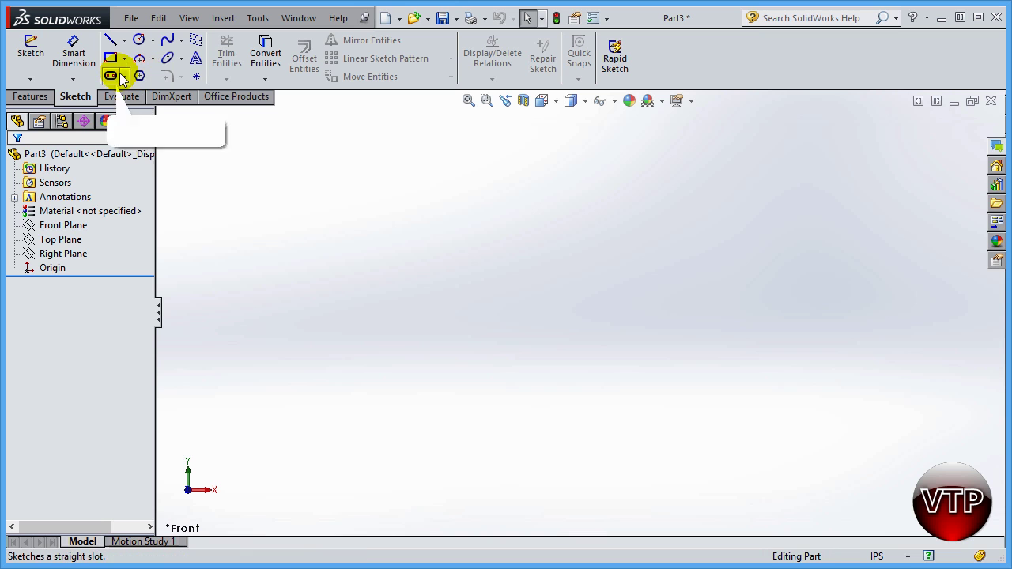
- Start a sketch on the Front Plane and draw a horizontal straight slot from the origin, about 3.61 in long and 0.99 in wide
{"action": "left_click", "coordinate": [56, 226]}
{"action": "left_click", "coordinate": [66, 200]}
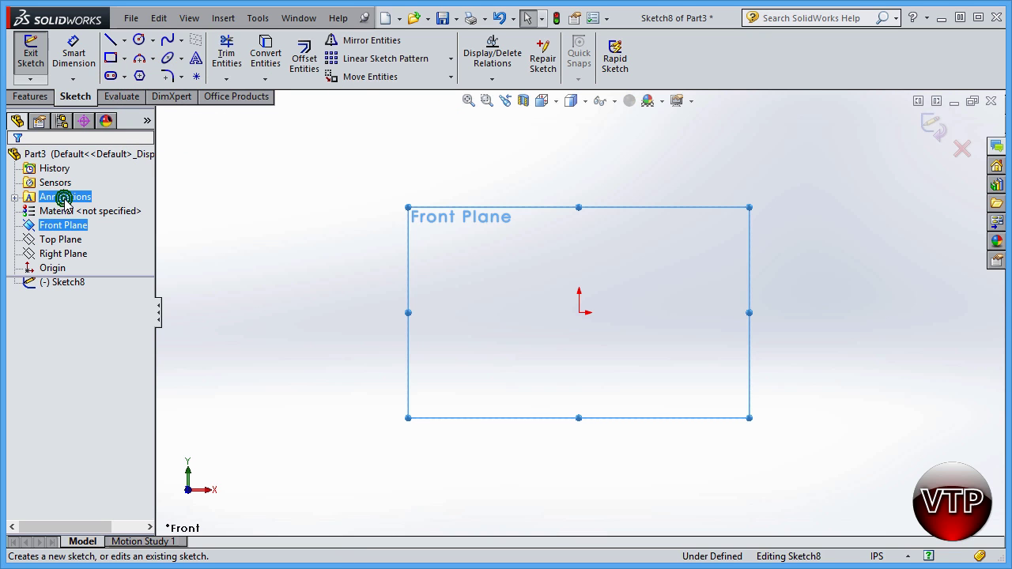
{"action": "left_click", "coordinate": [124, 76]}
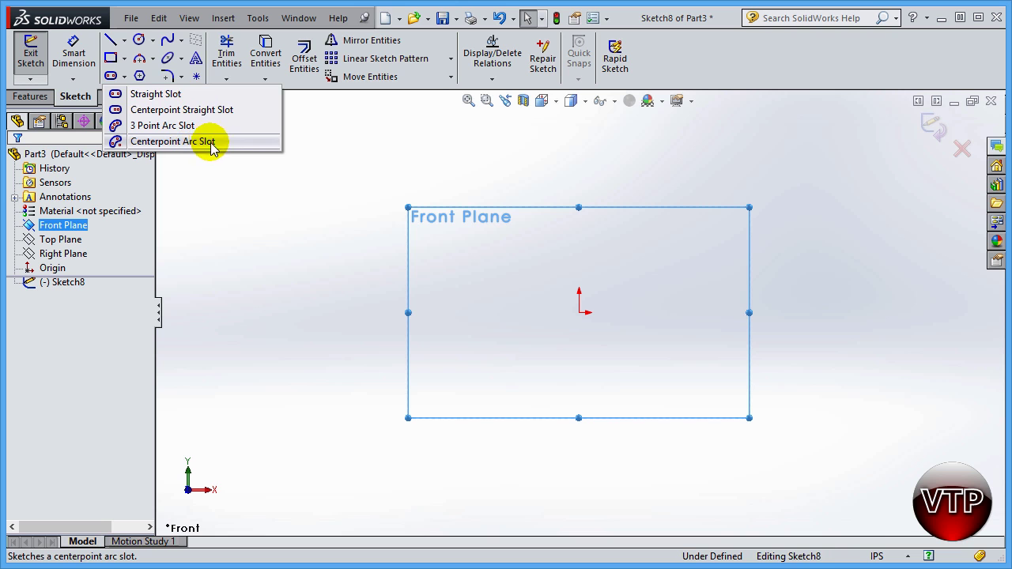
{"action": "left_click", "coordinate": [164, 96]}
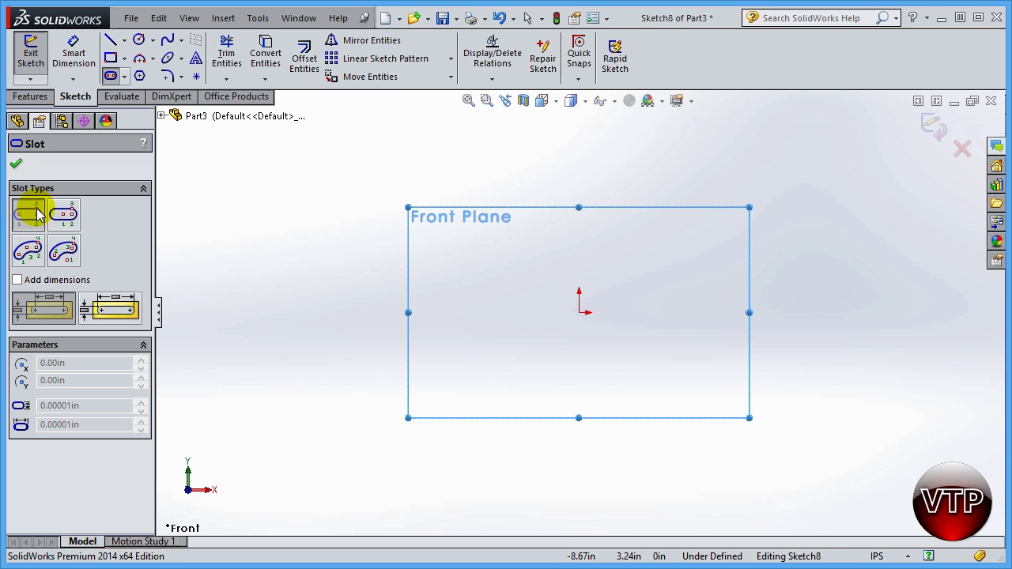
{"action": "left_click", "coordinate": [580, 312]}
{"action": "mouse_move", "coordinate": [609, 313]}
{"action": "left_mouse_down"}
{"action": "mouse_move", "coordinate": [753, 315]}
{"action": "mouse_move", "coordinate": [764, 287]}
{"action": "mouse_move", "coordinate": [755, 316]}
{"action": "mouse_move", "coordinate": [765, 294]}
{"action": "left_mouse_up"}
{"action": "left_click", "coordinate": [766, 295]}
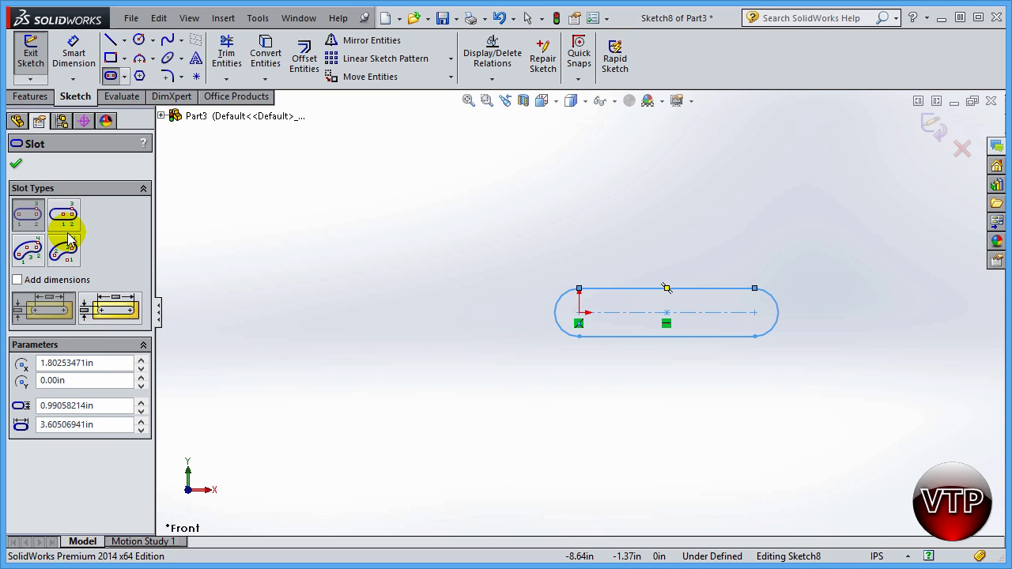
- Set the straight slot's width to 1 in, and increase it to 2 in
{"action": "left_click", "coordinate": [103, 385]}
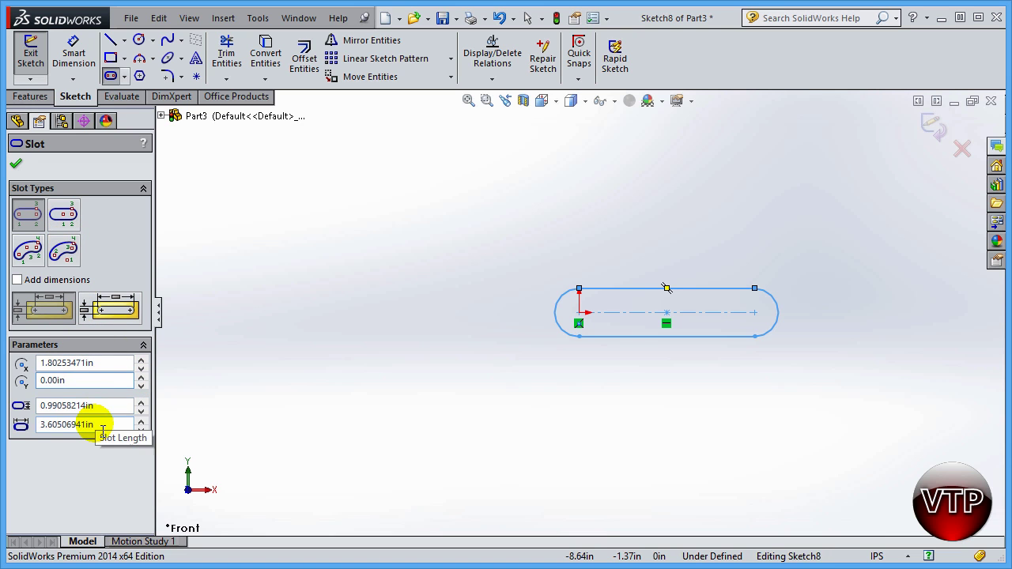
{"action": "left_click", "coordinate": [116, 407]}
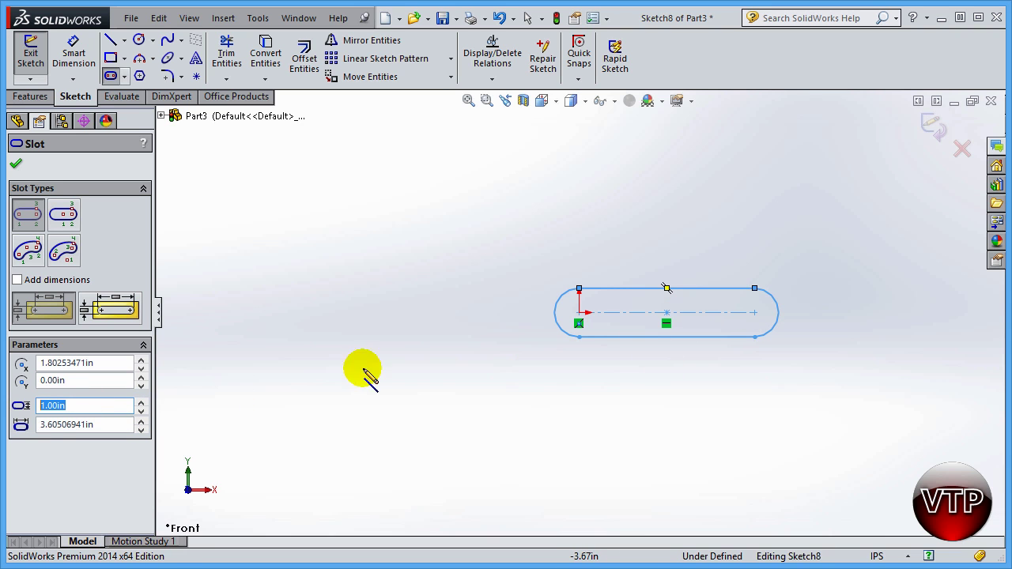
{"action": "type", "text": "2."}
{"action": "key", "text": "Return"}
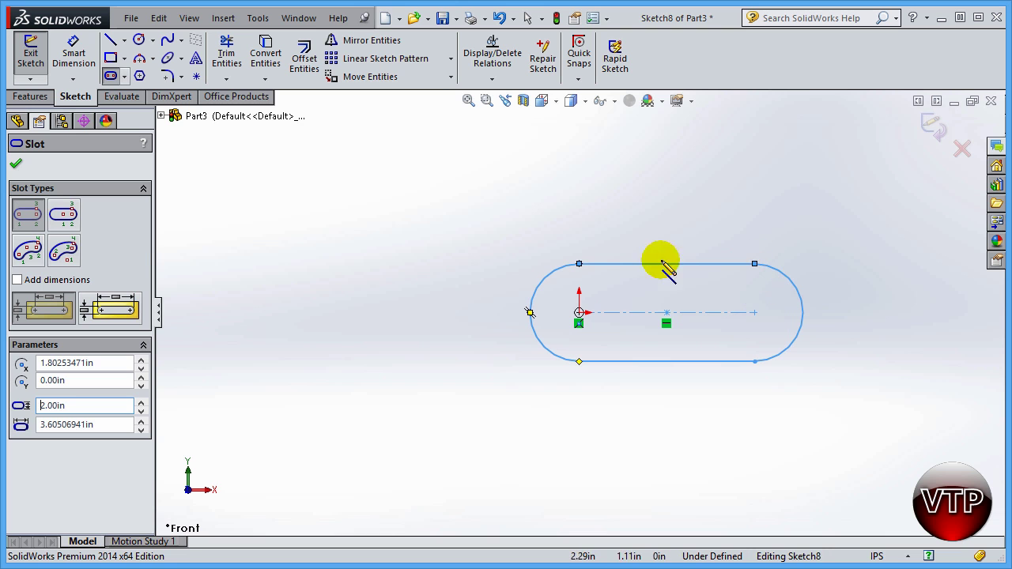
- Sketch a horizontal centerpoint straight slot up and to the left of the origin slot, about 3.7 in long and 1.72 in wide
{"action": "left_click", "coordinate": [79, 225]}
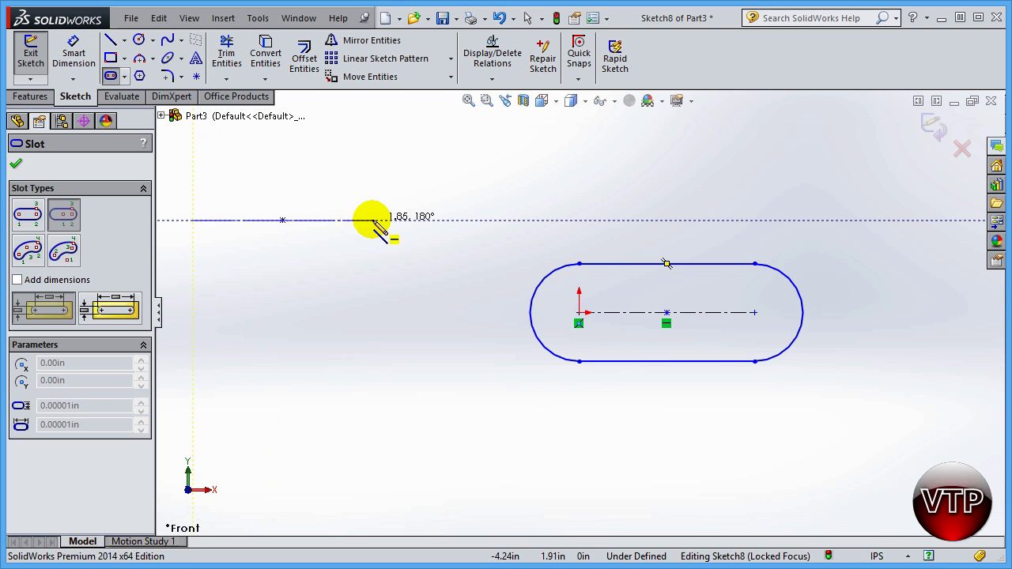
{"action": "left_click_drag", "start_coordinate": [373, 220], "coordinate": [385, 188]}
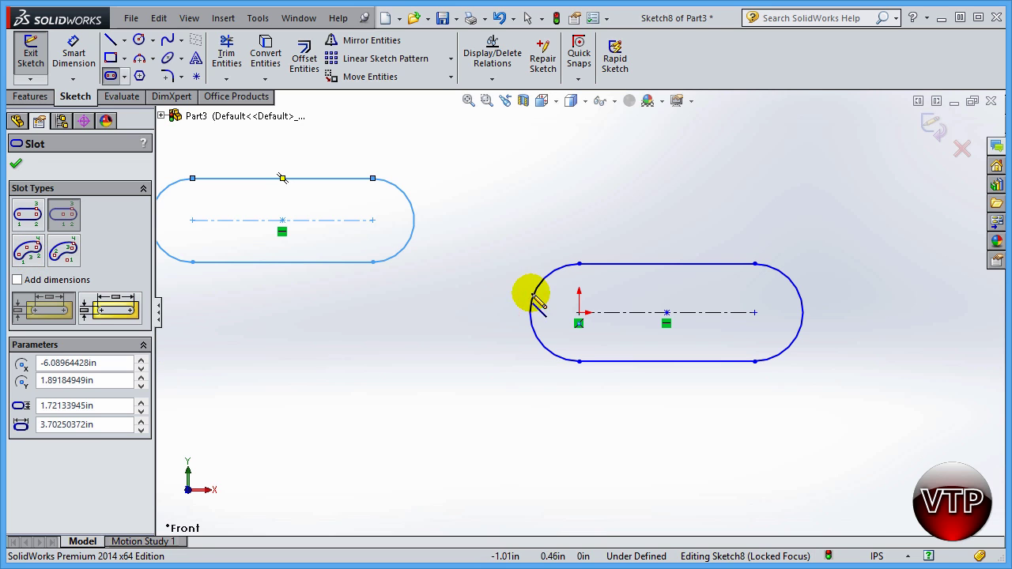
{"action": "left_click", "coordinate": [578, 313]}
{"action": "left_click", "coordinate": [752, 314]}
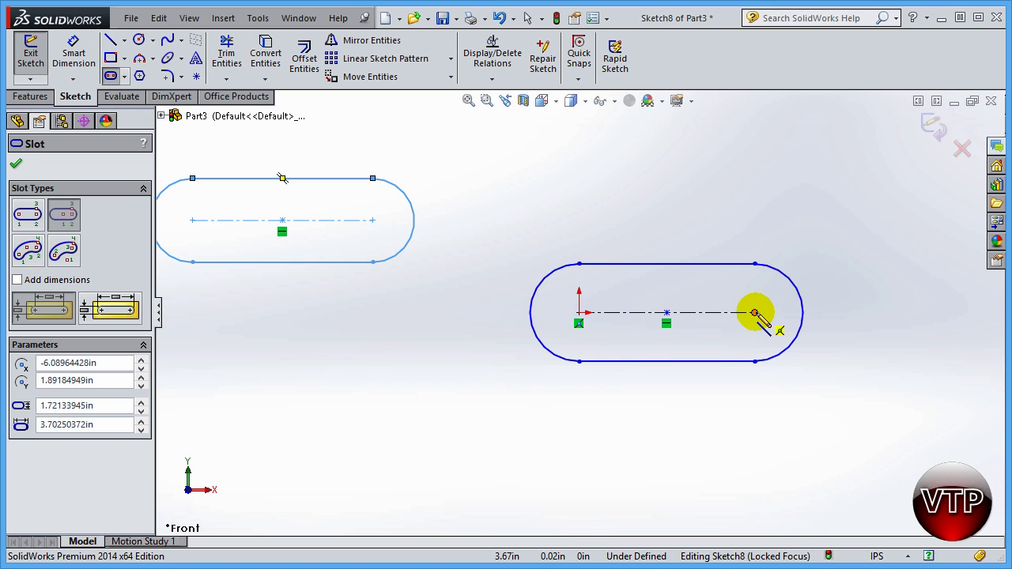
{"action": "left_click", "coordinate": [667, 314]}
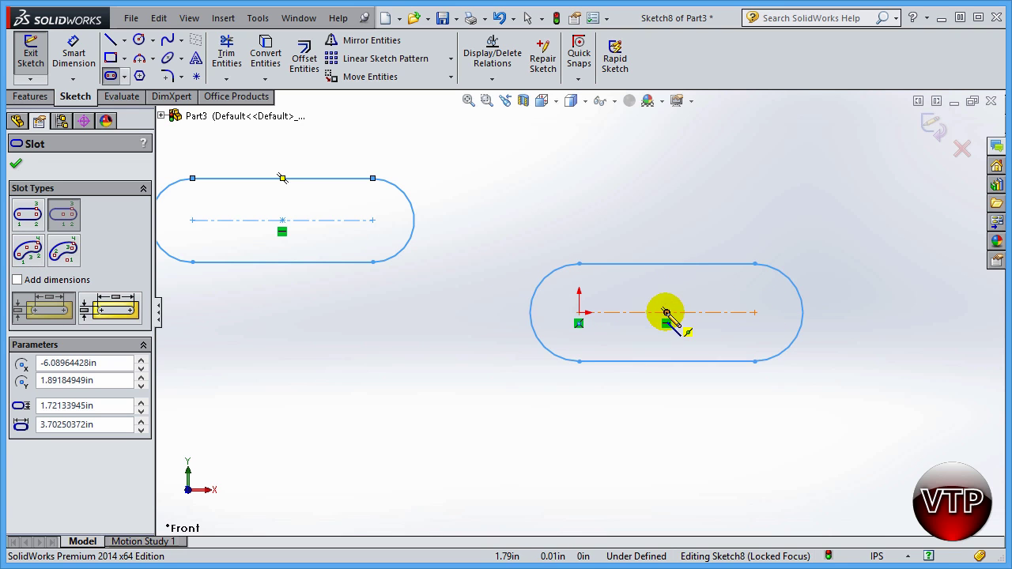
{"action": "left_click", "coordinate": [667, 314]}
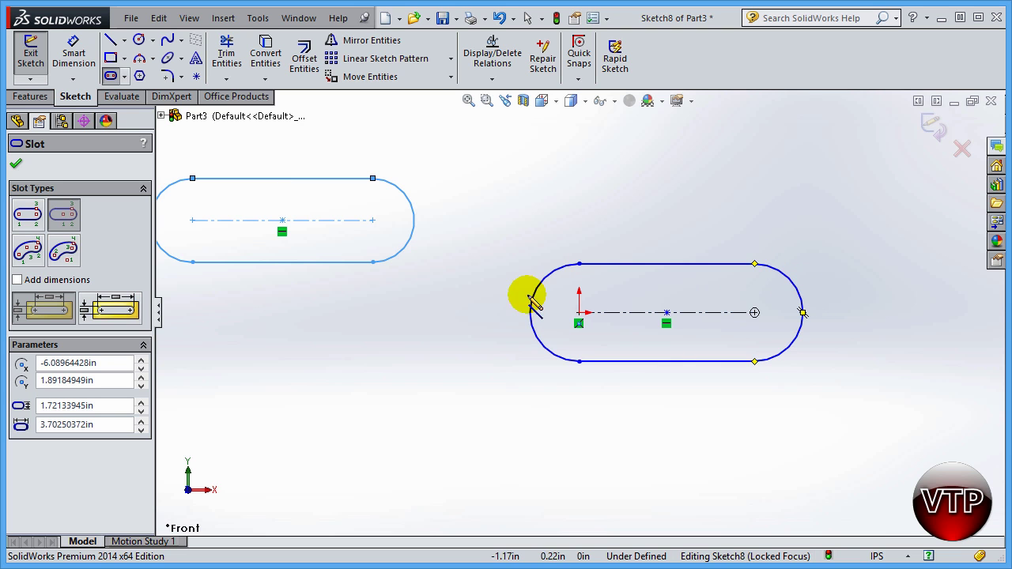
{"action": "scroll", "coordinate": [427, 238], "scroll_direction": "up", "scroll_amount": 5}
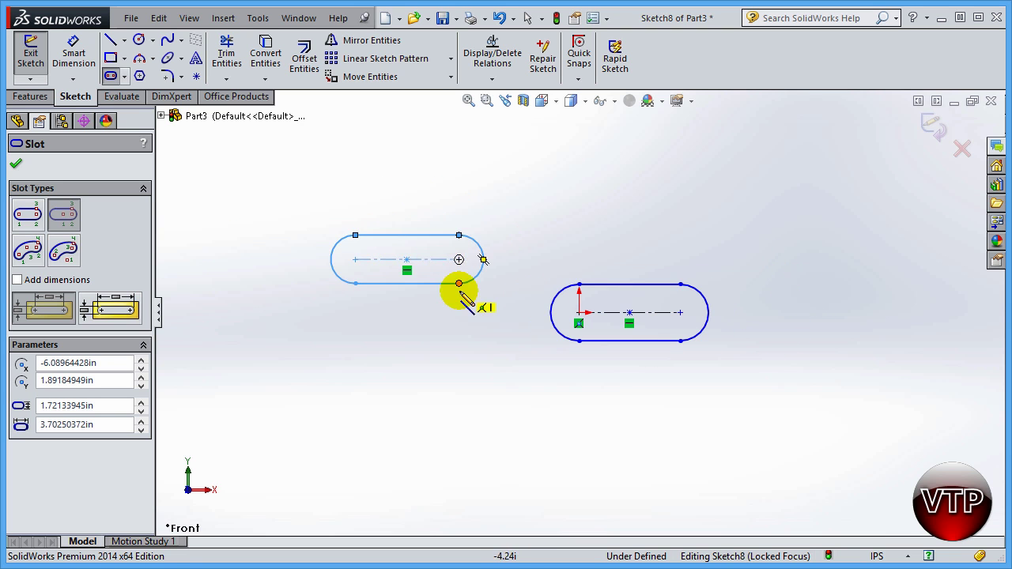
{"action": "left_click", "coordinate": [381, 436]}
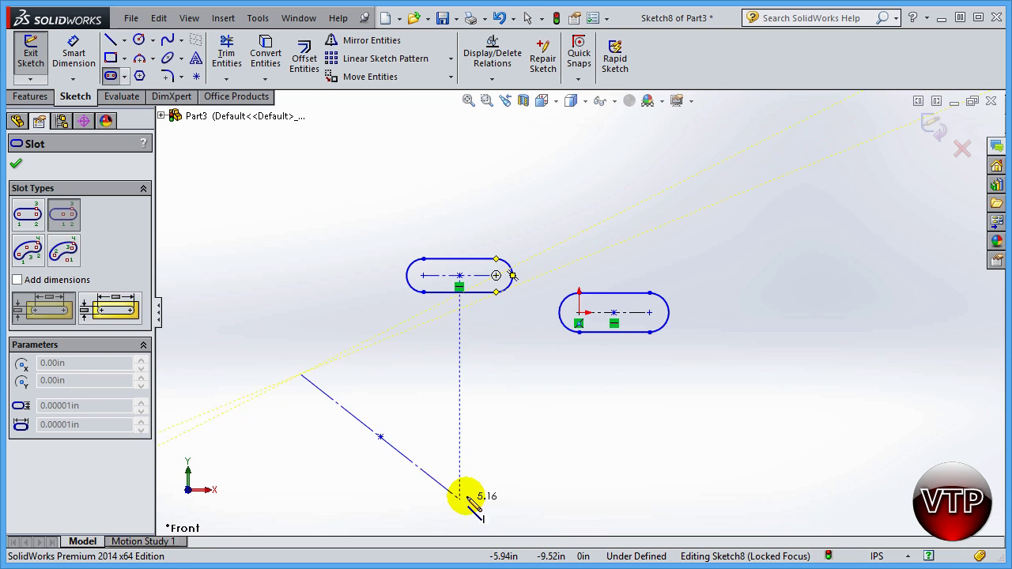
{"action": "left_click", "coordinate": [515, 436]}
{"action": "left_click", "coordinate": [516, 434]}
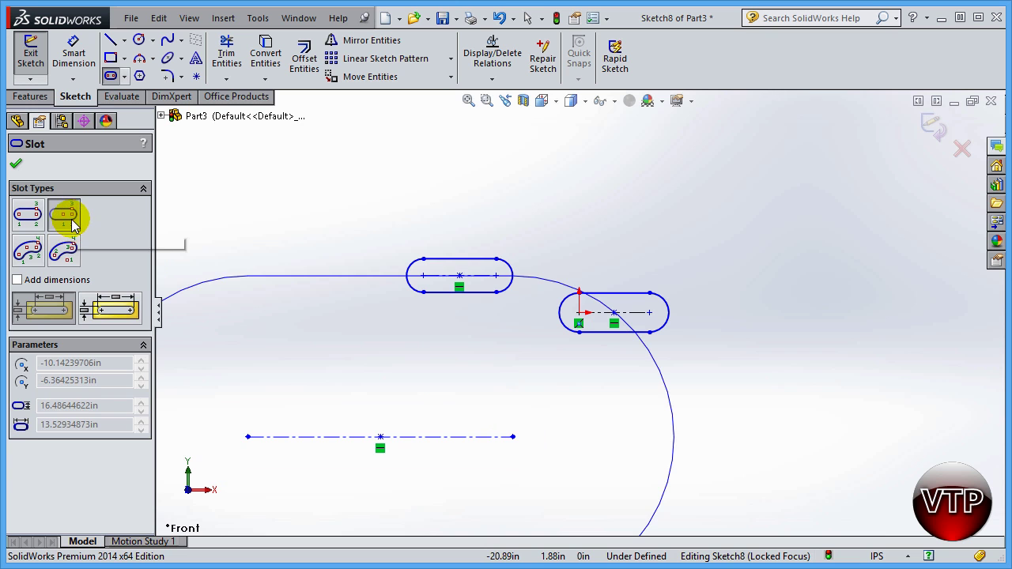
{"action": "key", "text": "Escape"}
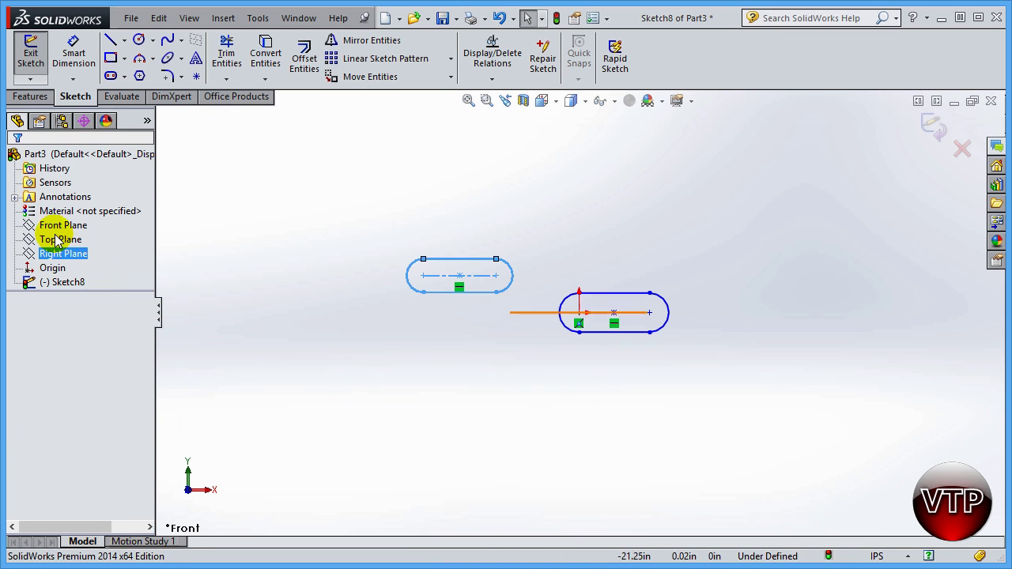
- Sketch a 3 point arc slot below the straight slots, about 6.71 in in radius, 102° in arc angle and 3.64 in wide
{"action": "left_click", "coordinate": [126, 77]}
{"action": "left_click", "coordinate": [126, 121]}
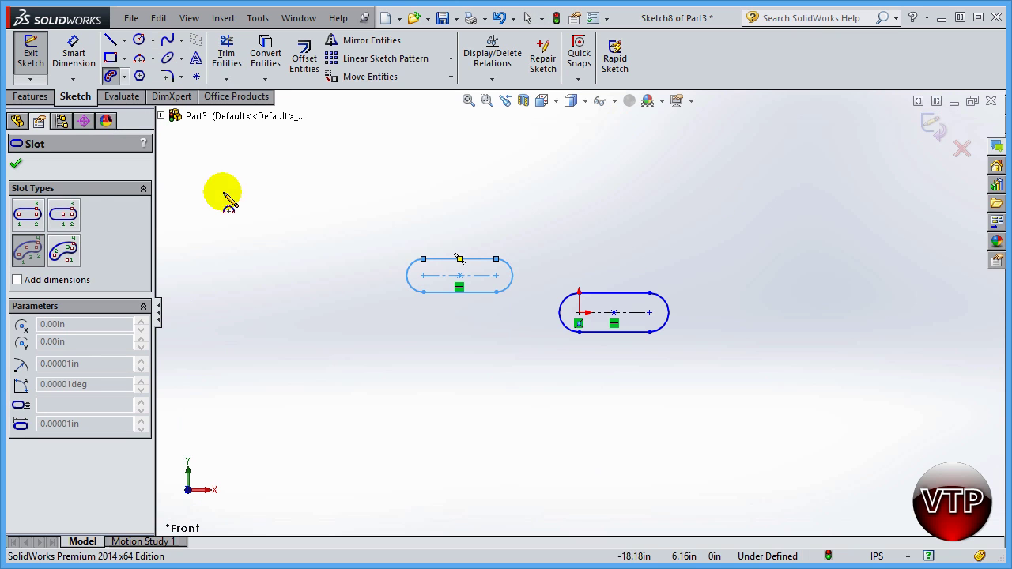
{"action": "left_click", "coordinate": [345, 445]}
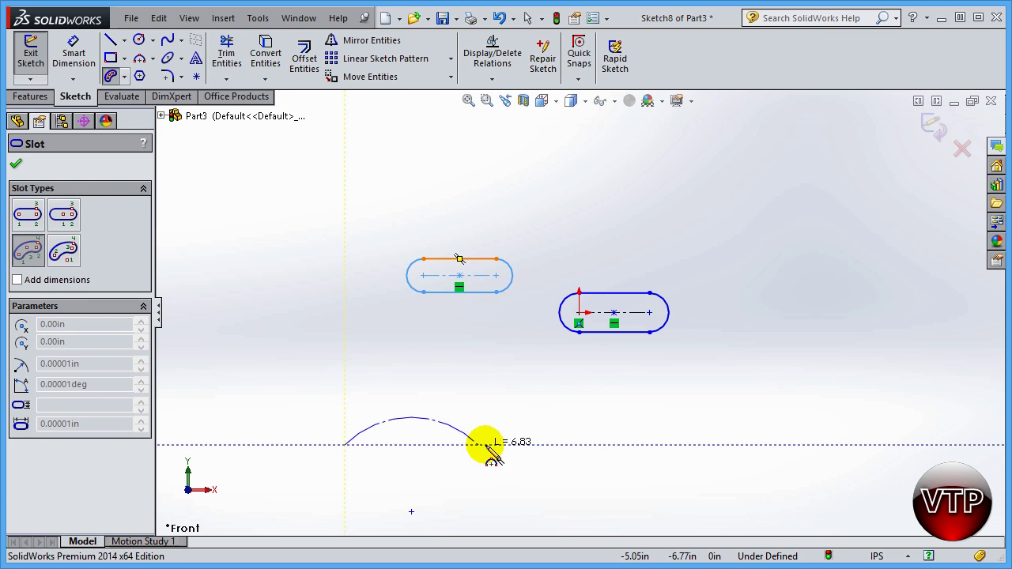
{"action": "left_click", "coordinate": [549, 446]}
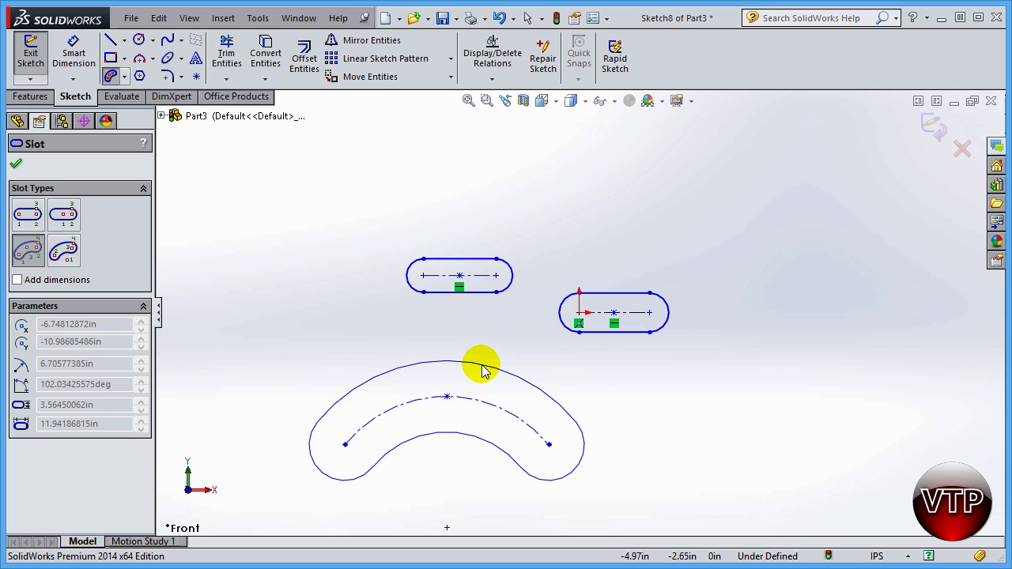
{"action": "left_click", "coordinate": [484, 370]}
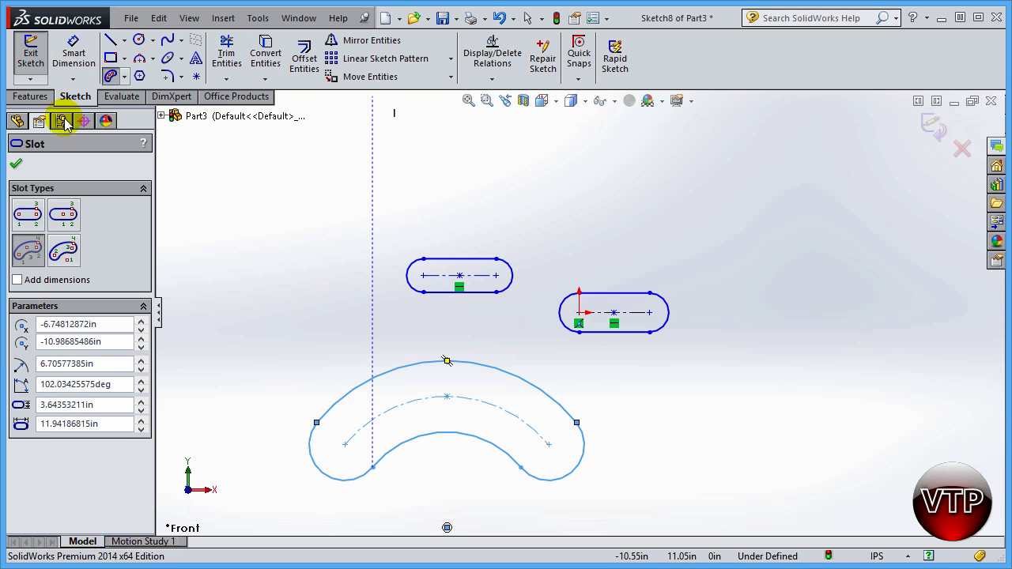
- Sketch a centerpoint arc slot to the right of the 3 point arc slot, about 6.44 in in radius, spanning 46° and 2.14 in wide
{"action": "left_click", "coordinate": [71, 258]}
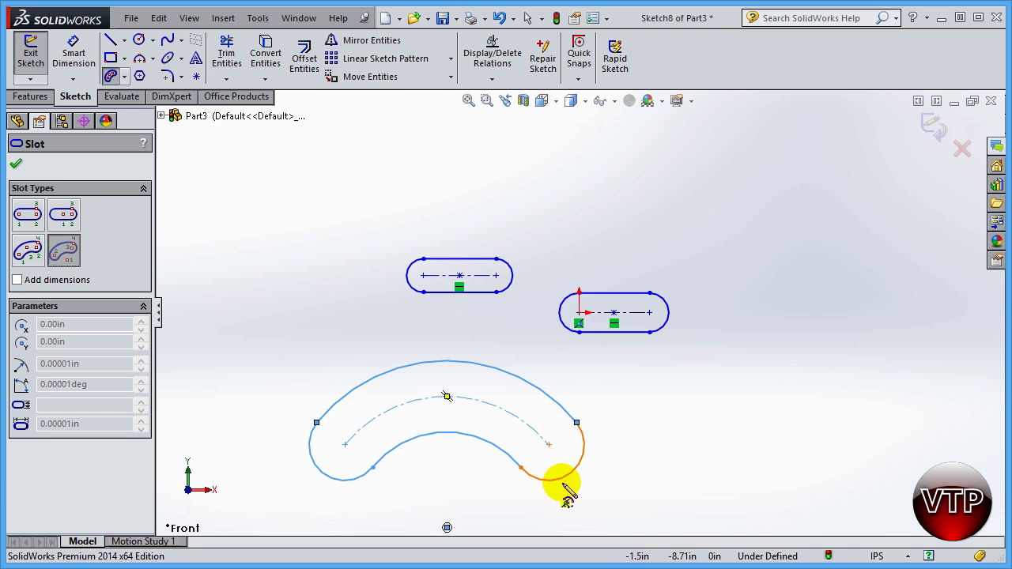
{"action": "left_click", "coordinate": [870, 486]}
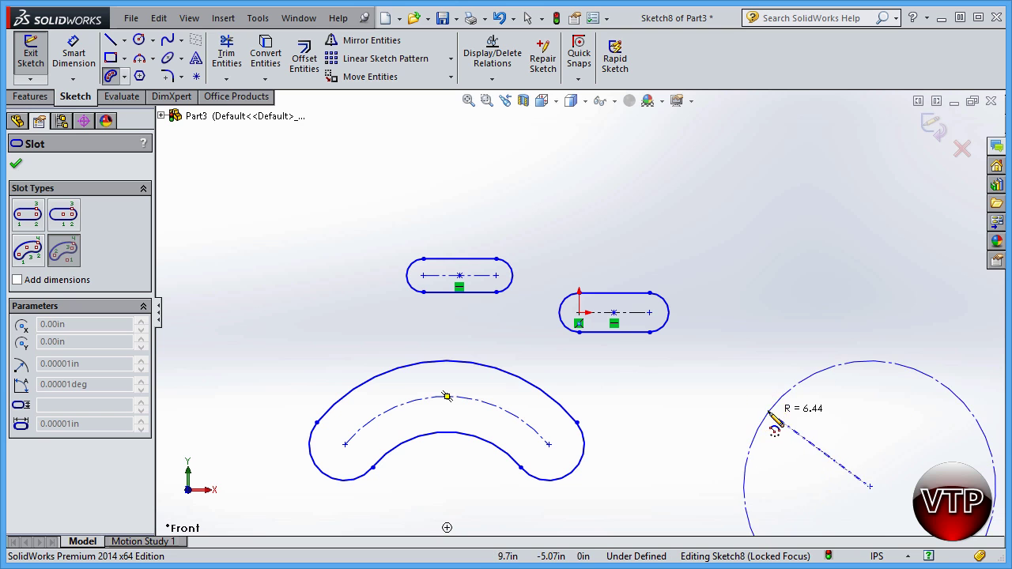
{"action": "left_click", "coordinate": [770, 413]}
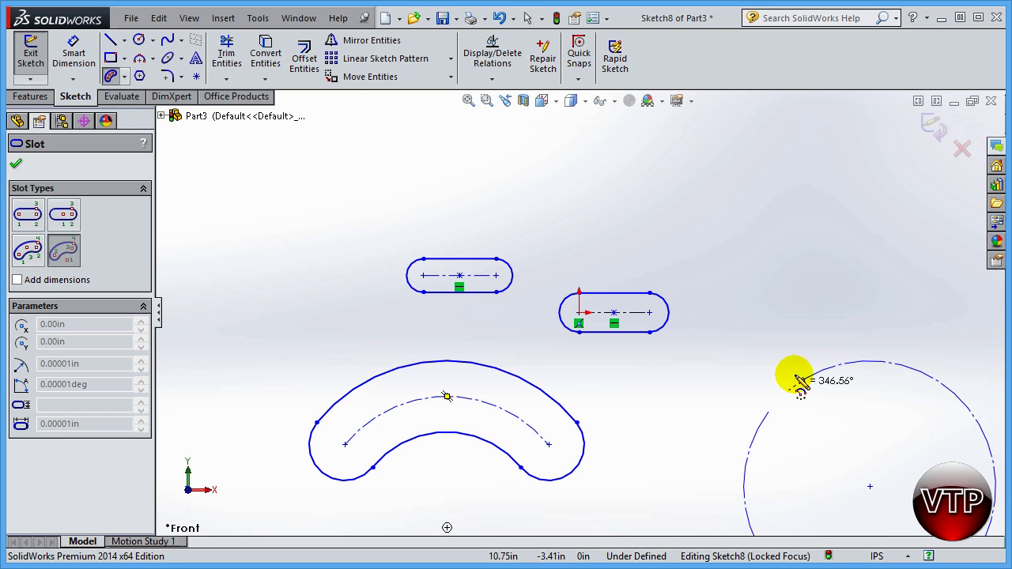
{"action": "left_click", "coordinate": [752, 508]}
{"action": "left_click", "coordinate": [756, 510]}
{"action": "left_click", "coordinate": [772, 513]}
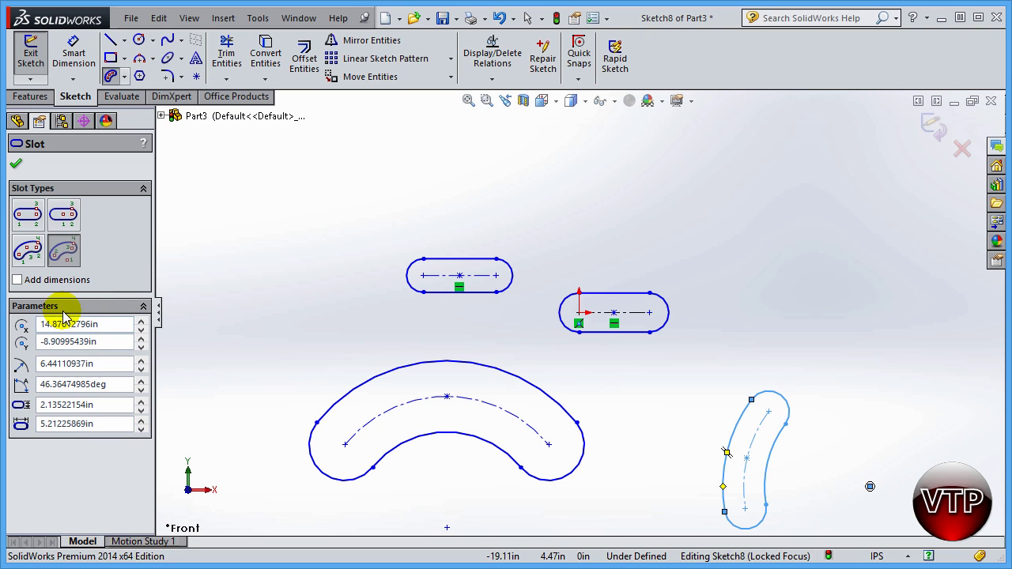
- Exit the slot sketch and discard all of its changes
{"action": "left_click", "coordinate": [962, 149]}
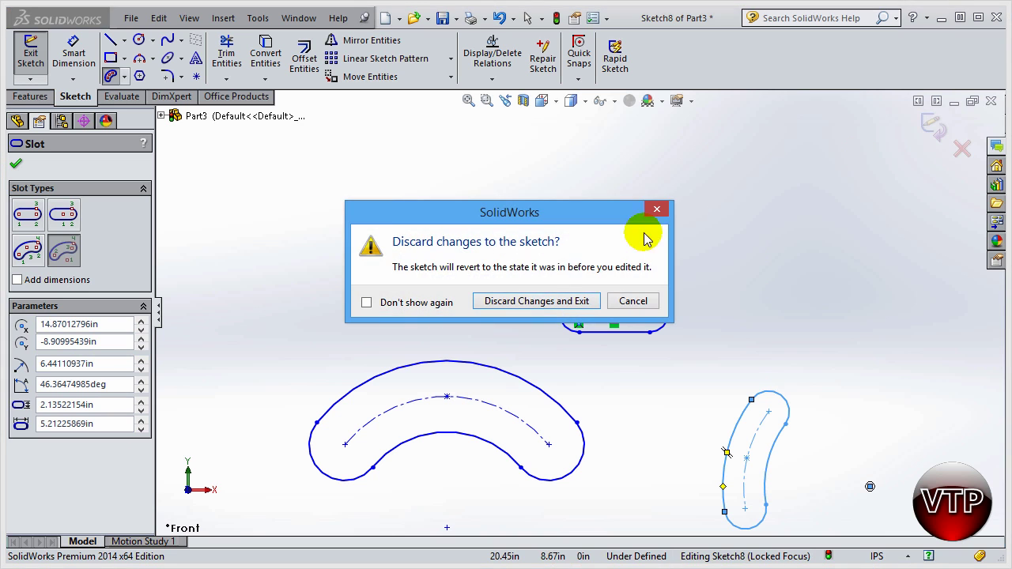
{"action": "left_click", "coordinate": [536, 301]}
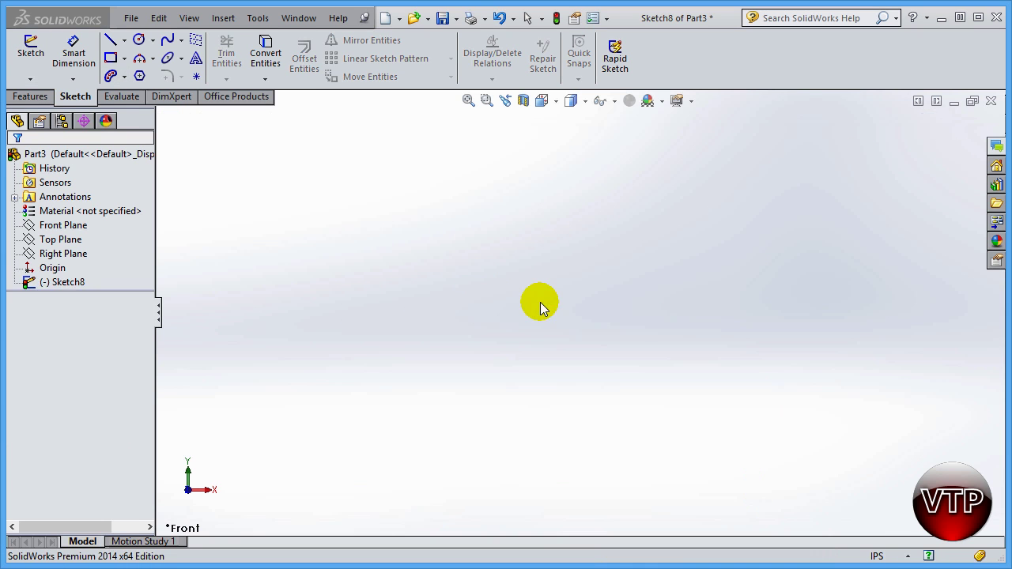
- On the Front Plane, sketch a 6-sided inscribed-circle polygon centered on the origin, about 8.65 in in circle diameter and rotated about 41°
{"action": "left_click", "coordinate": [138, 76]}
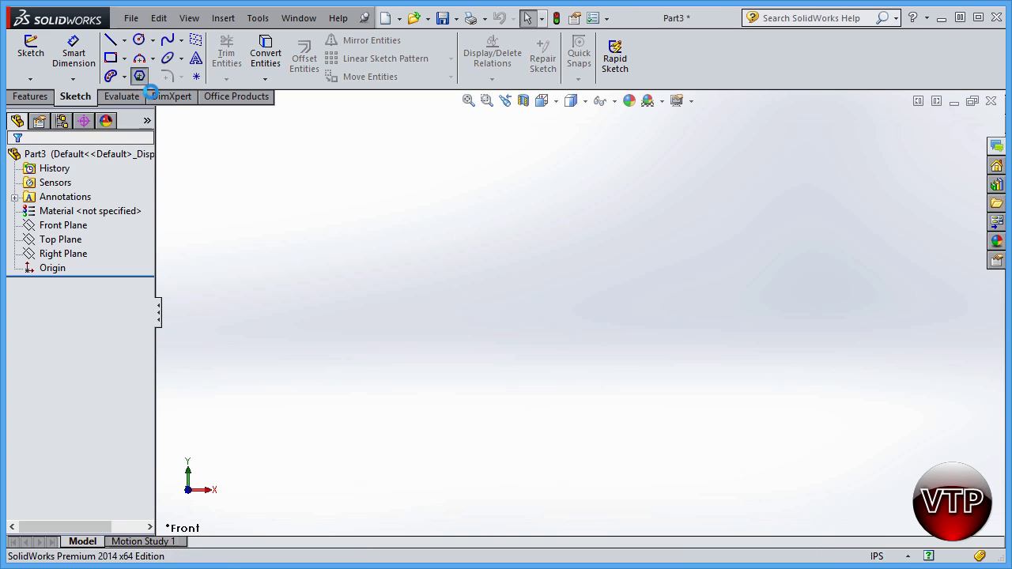
{"action": "left_click", "coordinate": [537, 285]}
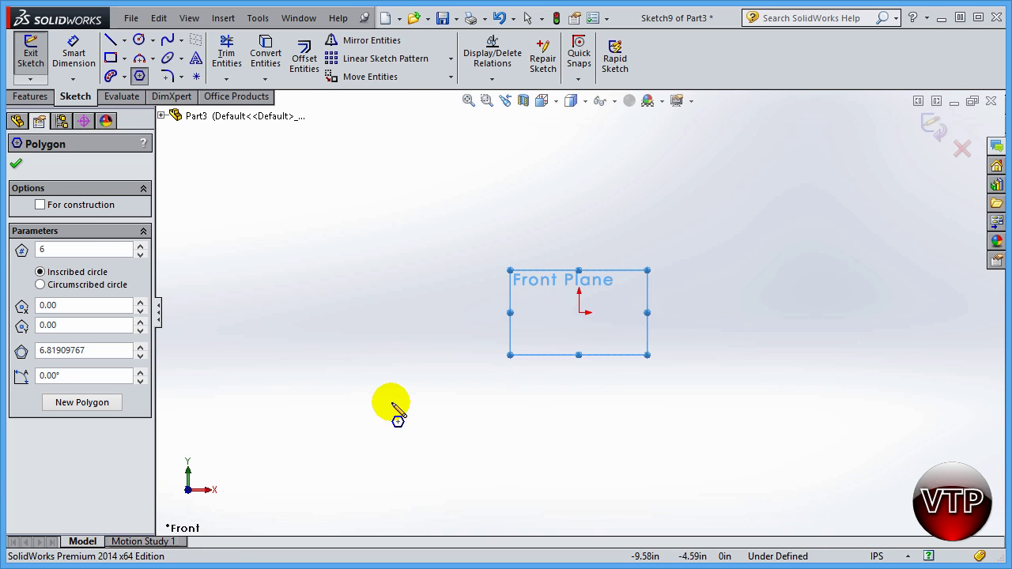
{"action": "left_click", "coordinate": [61, 251]}
{"action": "left_click", "coordinate": [140, 250]}
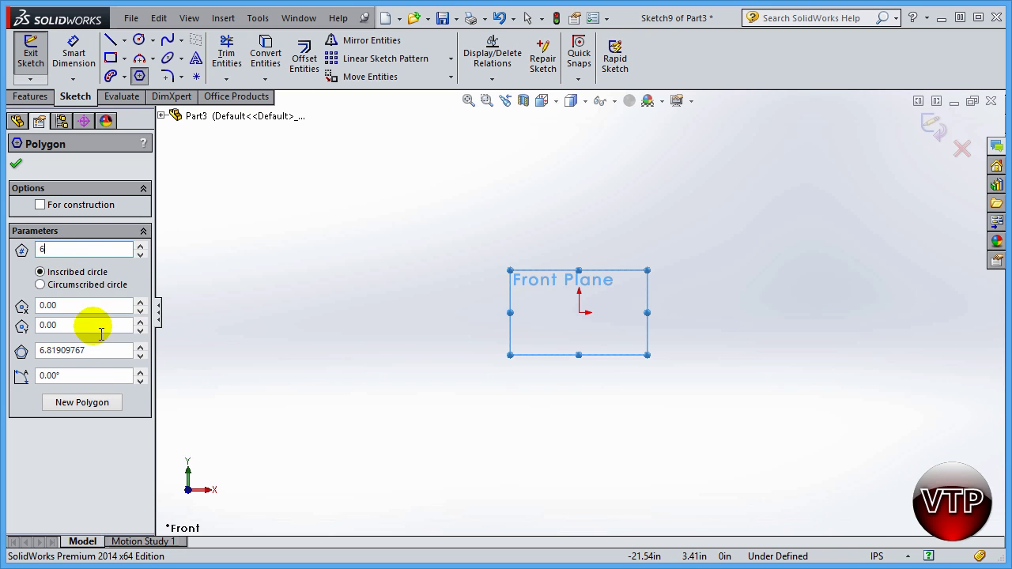
{"action": "left_click", "coordinate": [579, 311]}
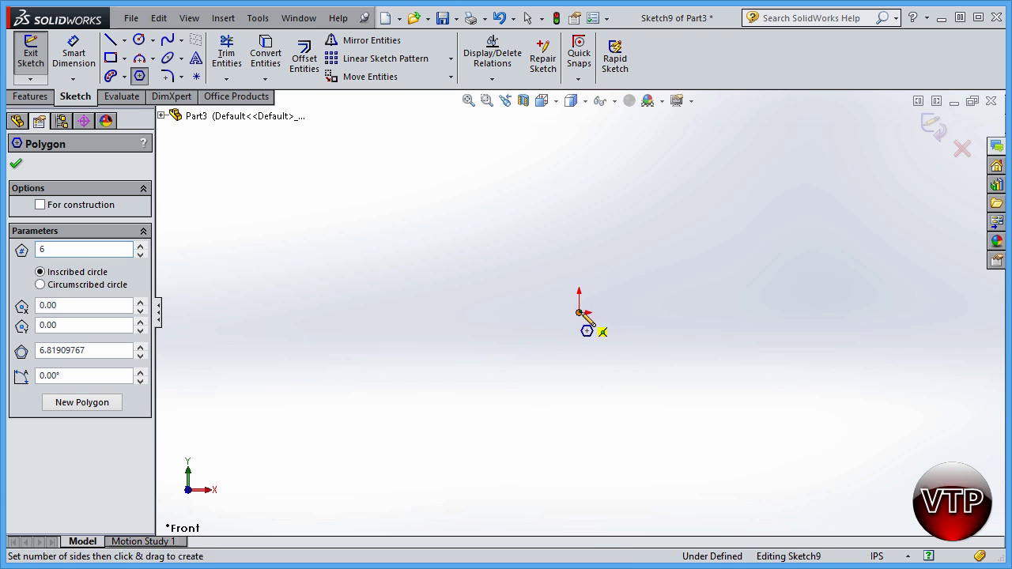
{"action": "mouse_move", "coordinate": [651, 312]}
{"action": "left_mouse_down"}
{"action": "mouse_move", "coordinate": [667, 262]}
{"action": "mouse_move", "coordinate": [610, 258]}
{"action": "mouse_move", "coordinate": [580, 224]}
{"action": "mouse_move", "coordinate": [514, 222]}
{"action": "mouse_move", "coordinate": [563, 234]}
{"action": "mouse_move", "coordinate": [651, 317]}
{"action": "mouse_move", "coordinate": [626, 260]}
{"action": "mouse_move", "coordinate": [646, 276]}
{"action": "mouse_move", "coordinate": [653, 314]}
{"action": "left_mouse_up"}
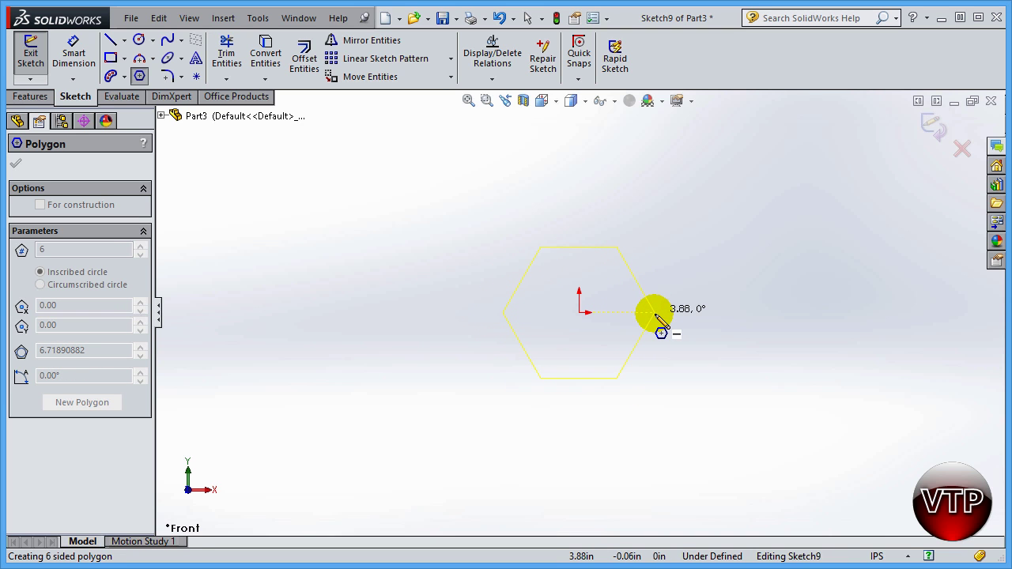
{"action": "left_click_drag", "start_coordinate": [653, 313], "coordinate": [658, 251]}
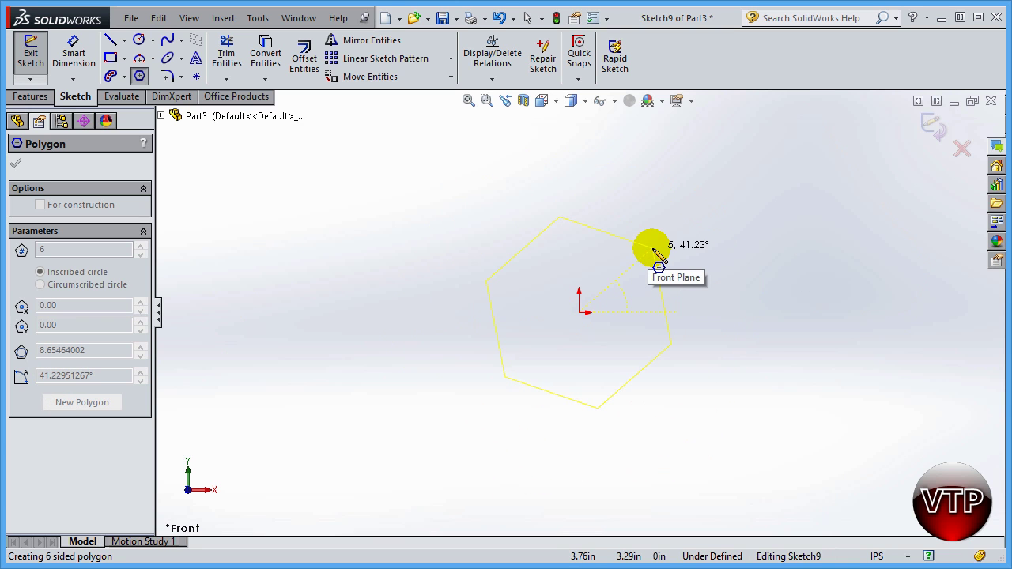
{"action": "left_click", "coordinate": [653, 250]}
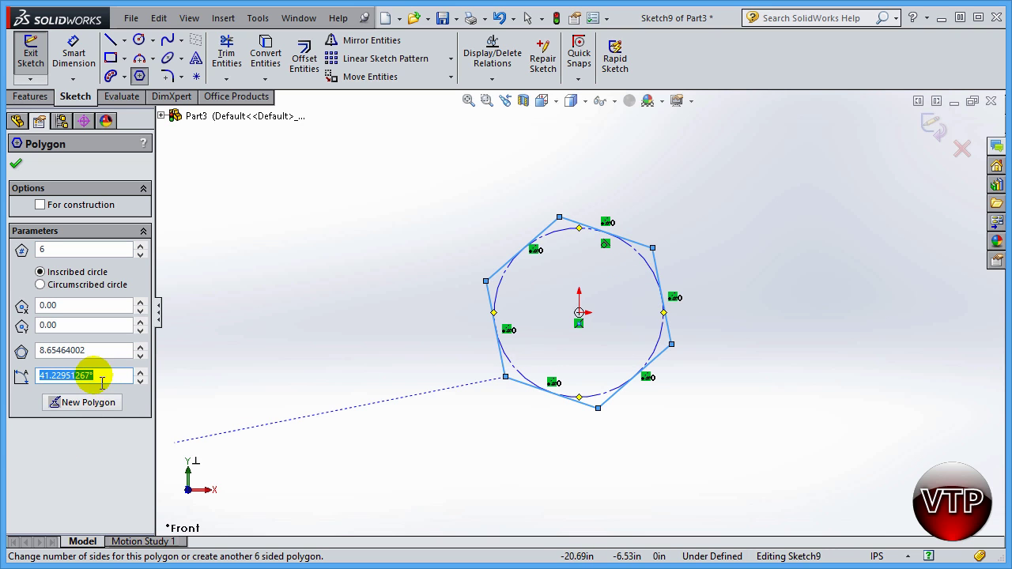
- Rotate the polygon to 45° and on to 90°, and change its number of sides to 8
{"action": "type", "text": "45"}
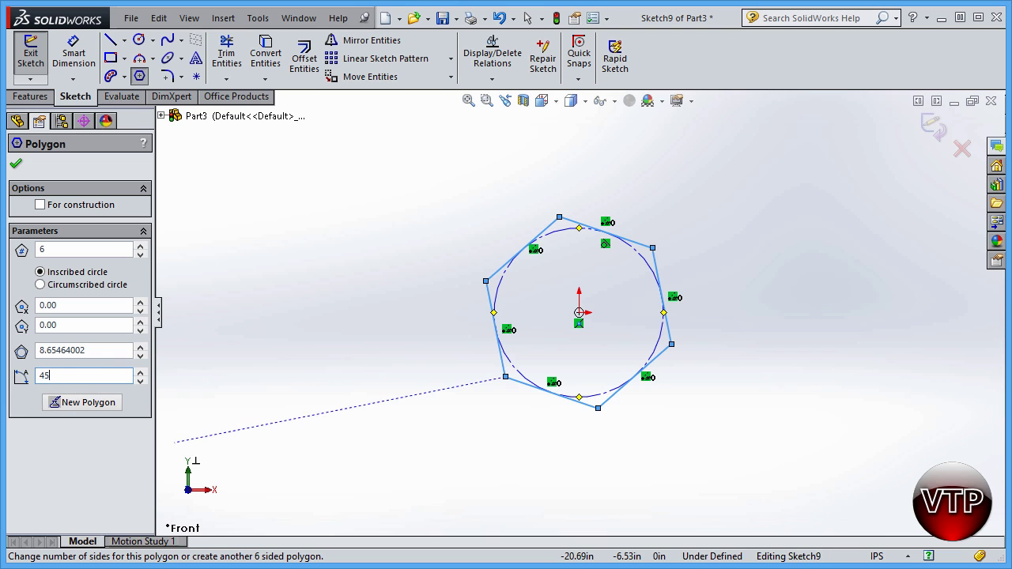
{"action": "key", "text": "Return"}
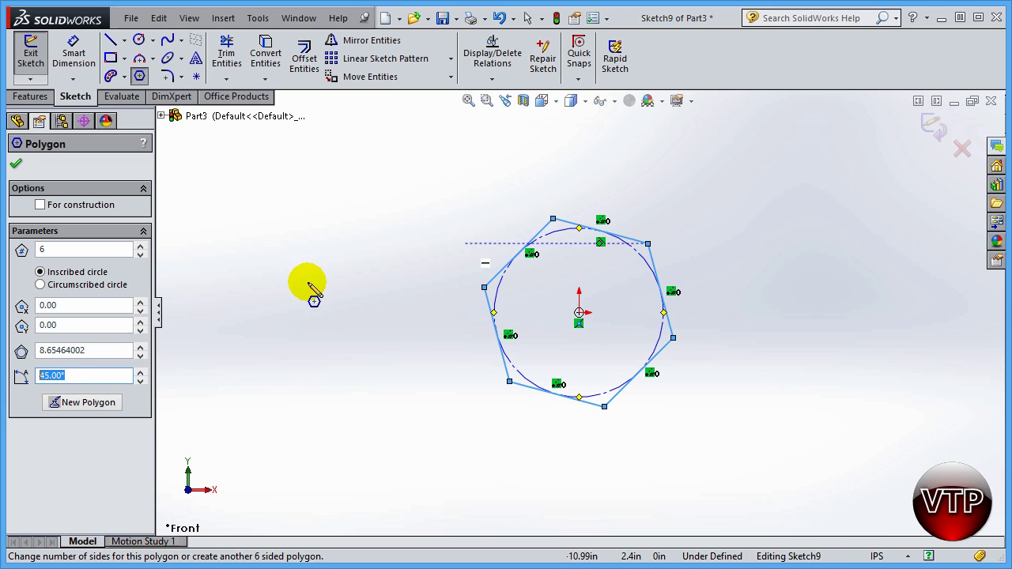
{"action": "type", "text": "90"}
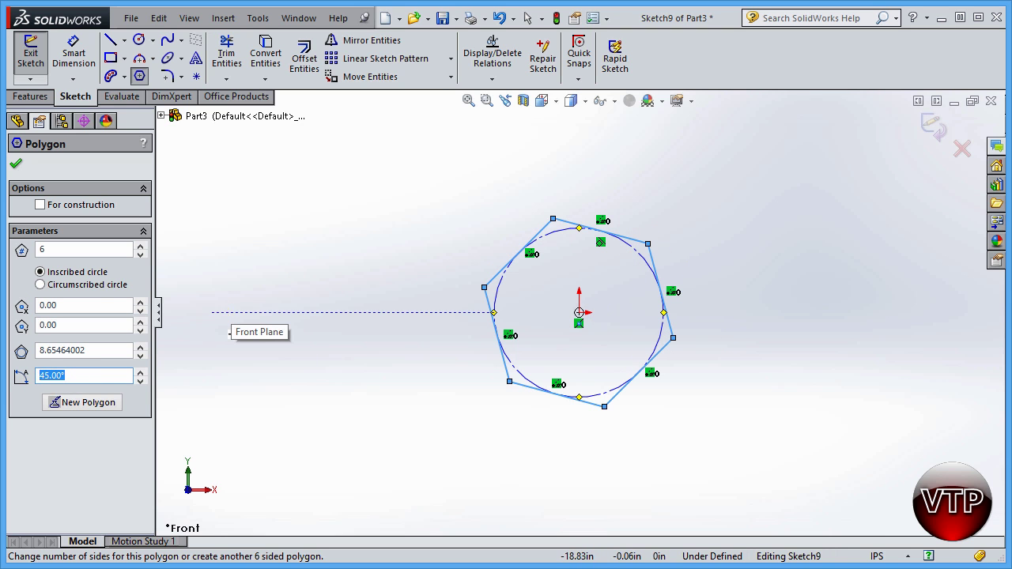
{"action": "key", "text": "Return"}
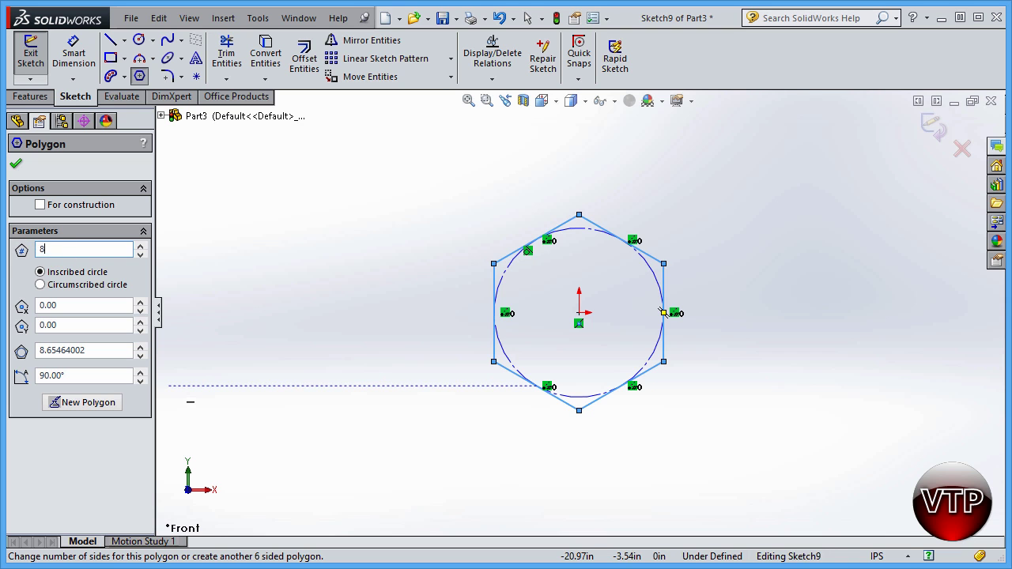
{"action": "key", "text": "Return"}
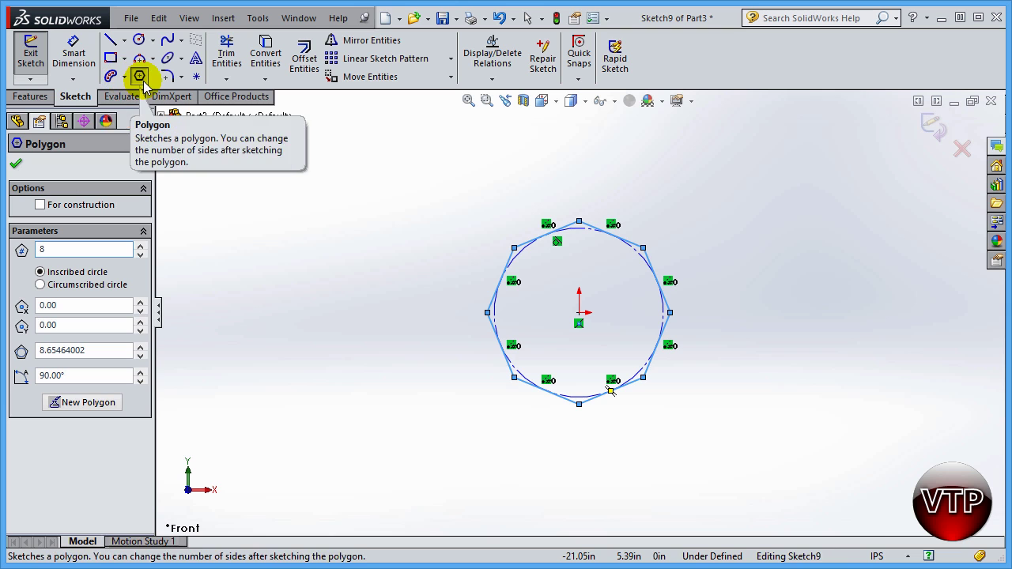
{"action": "left_click", "coordinate": [16, 163]}
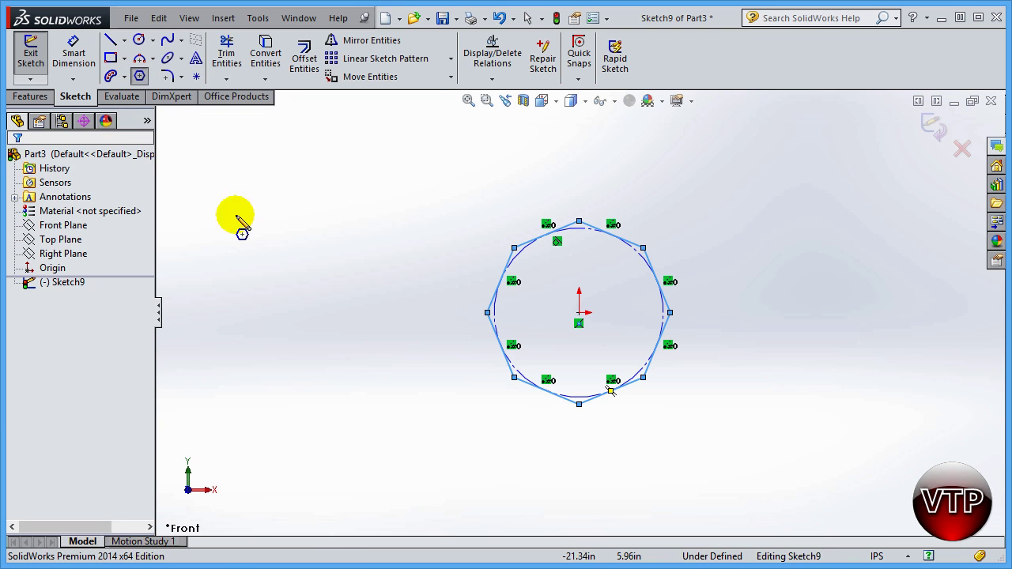